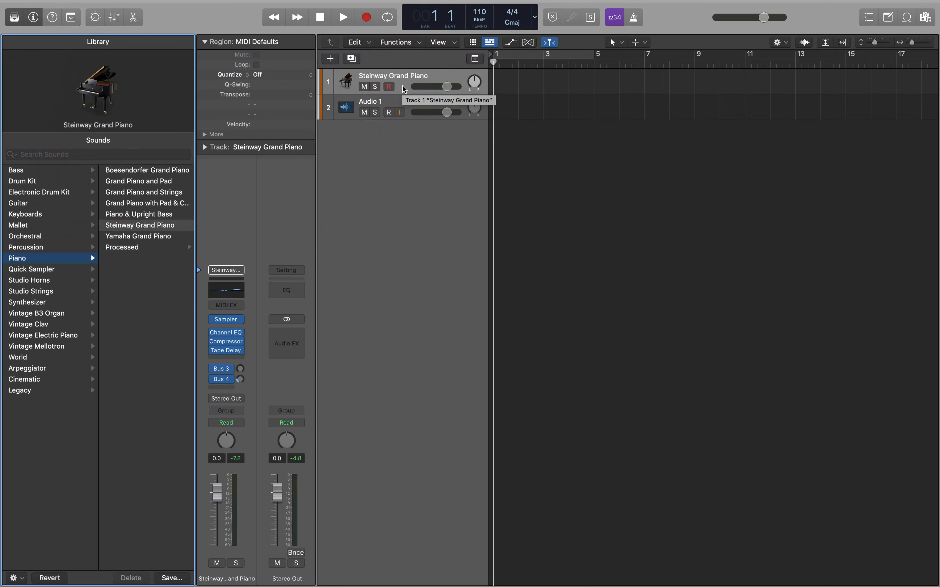
# - Record a single E2 note on the Steinway Grand Piano track with Musical Typing, and close the Musical Typing window
pyautogui.click(376, 106)
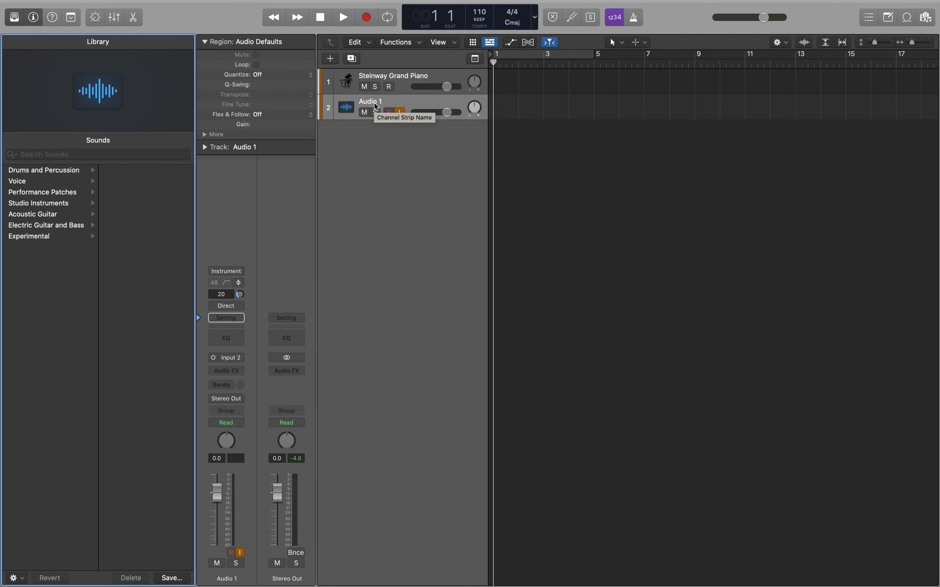
pyautogui.click(404, 89)
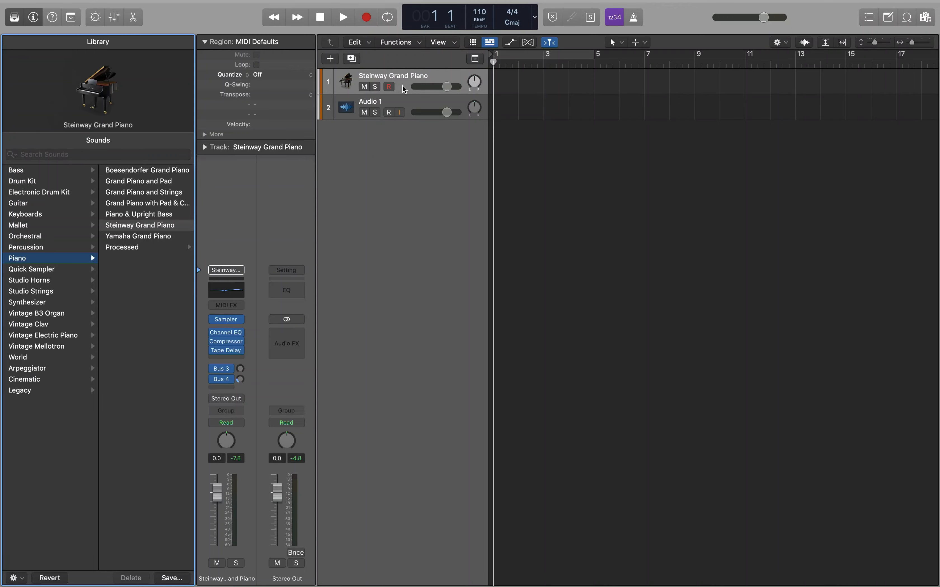
pyautogui.press('super+k')
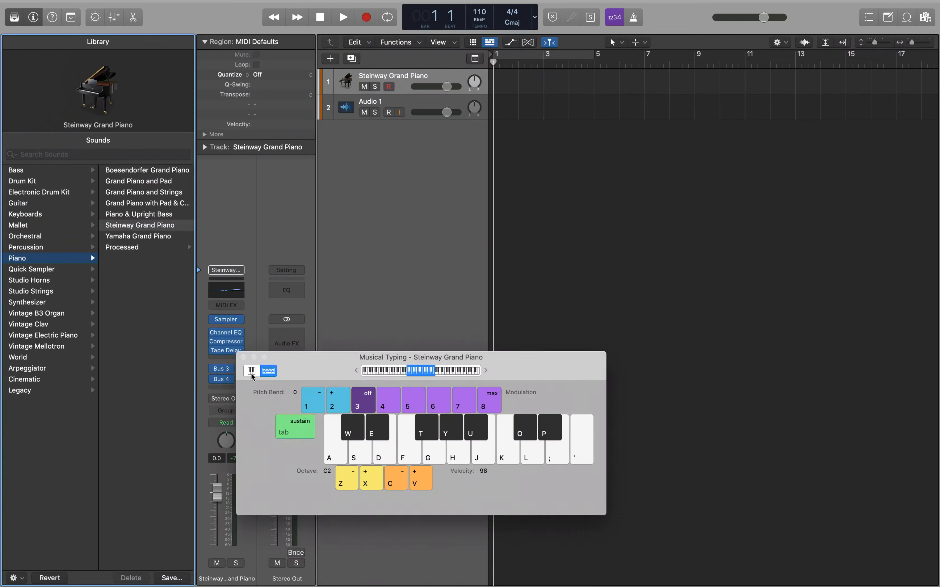
pyautogui.press('e')
pyautogui.press('e')
pyautogui.press('r')
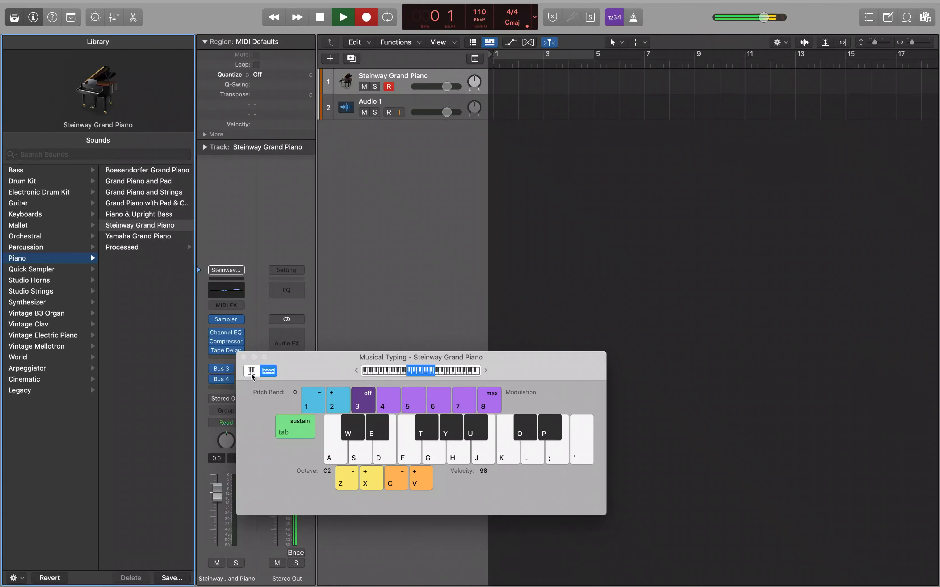
pyautogui.press('d')
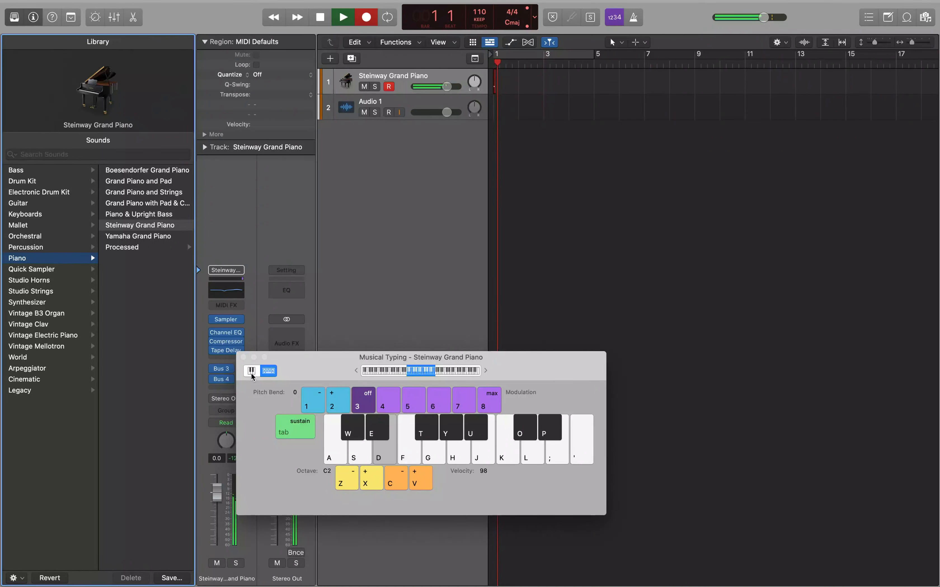
pyautogui.press('space')
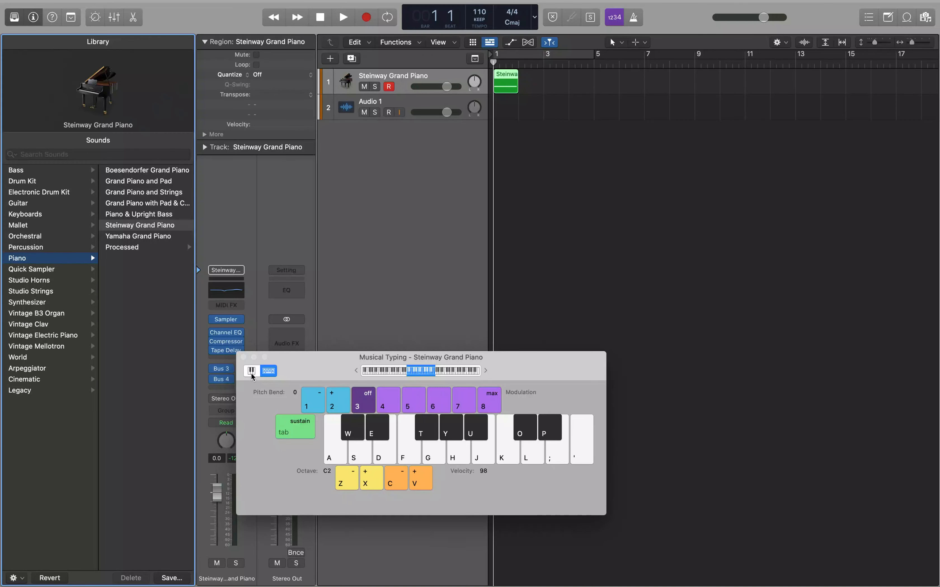
pyautogui.press('super+k')
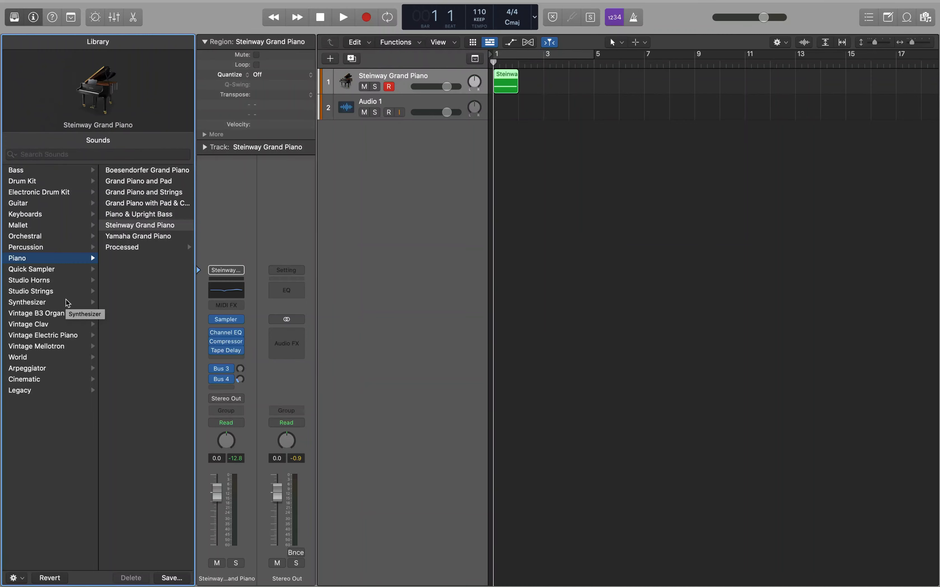
# - Open the recorded region in the Event List, set the note's position to 1 1 1 1, and play it back
pyautogui.press('super+0')
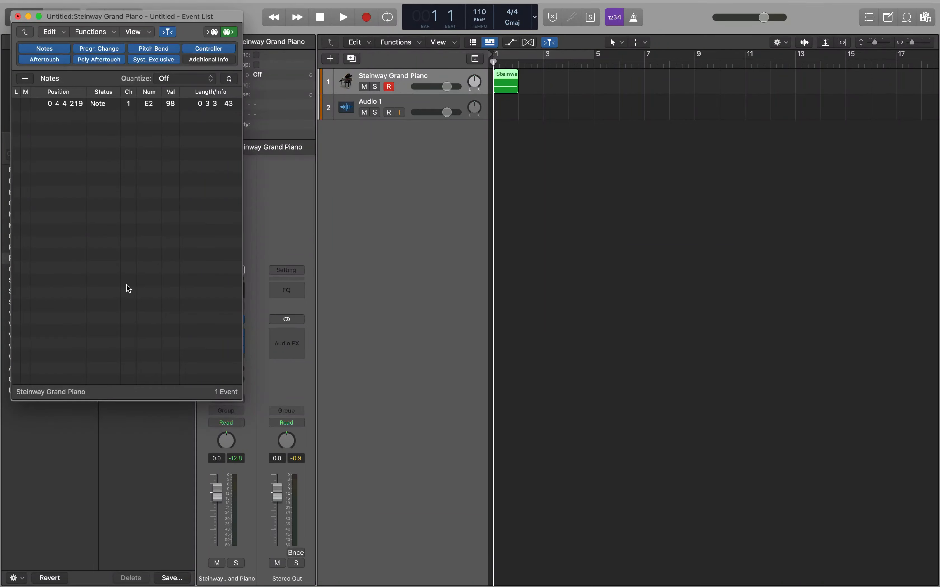
pyautogui.click(16, 104)
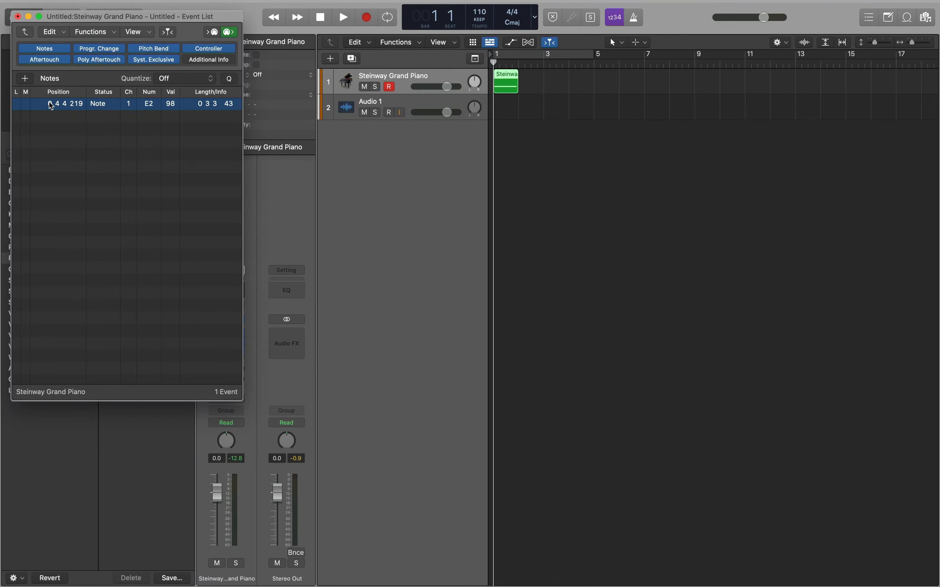
pyautogui.press('space')
pyautogui.doubleClick(54, 104)
pyautogui.press('BackSpace')
pyautogui.press('Return')
pyautogui.press('space')
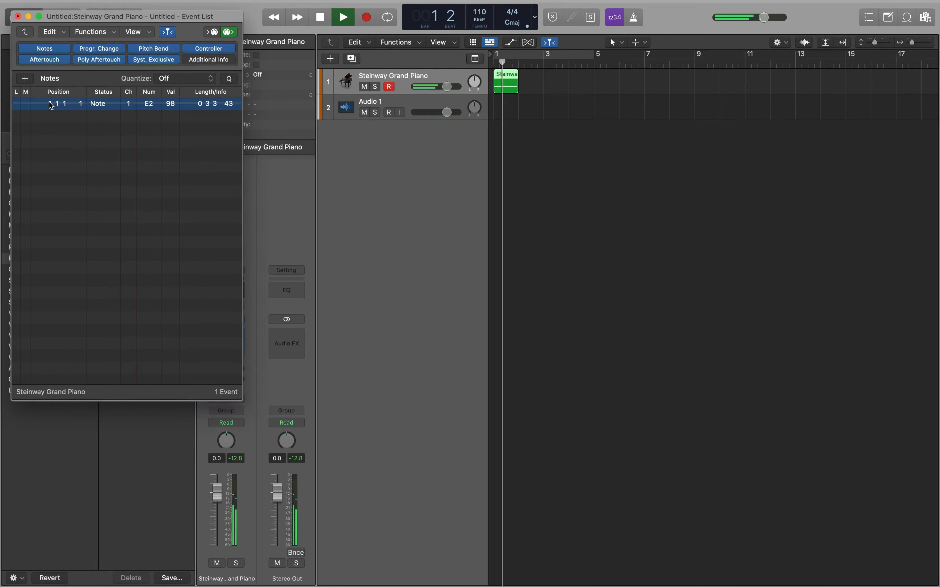
pyautogui.press('space')
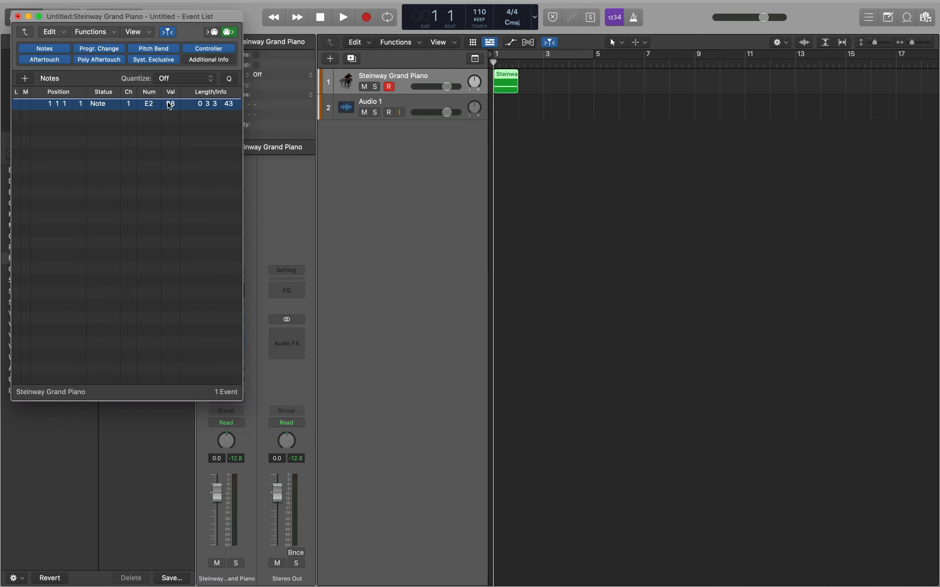
# - Set the note's velocity to 127 and its length to 1 0 0 0, and audition the result
pyautogui.moveTo(170, 106); pyautogui.dragTo(173, 109)
pyautogui.doubleClick(202, 106)
pyautogui.write('127')
pyautogui.press('Return')
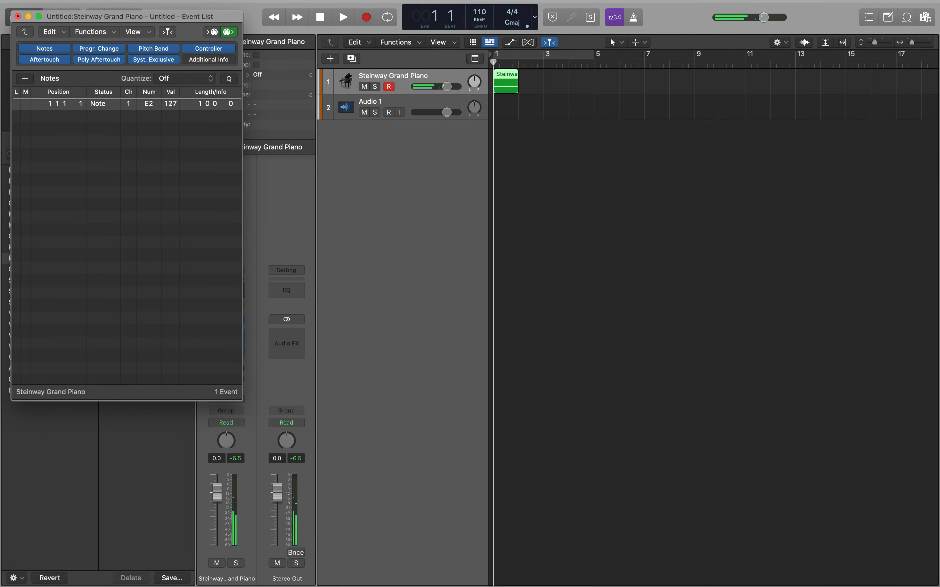
pyautogui.press('space')
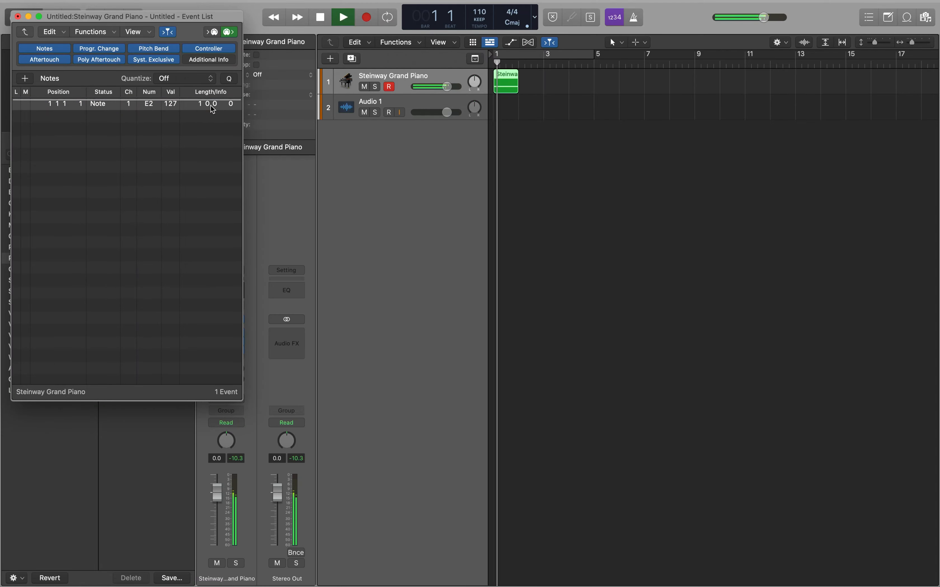
pyautogui.press('space')
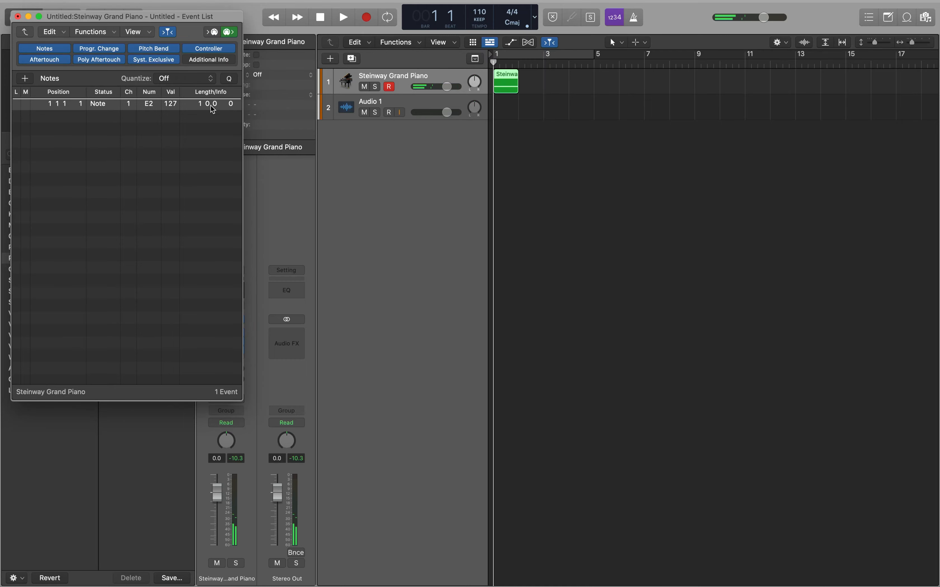
pyautogui.press('space')
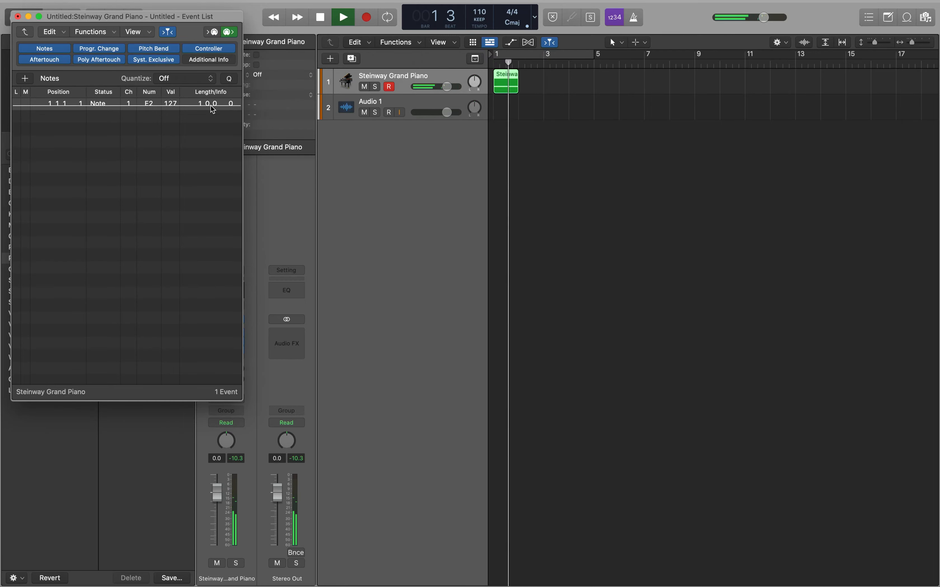
pyautogui.press('space')
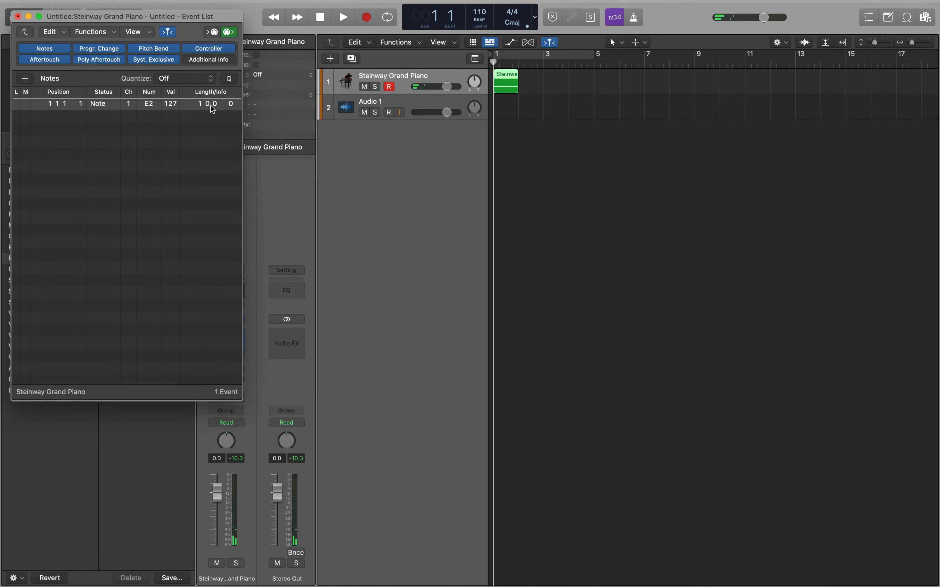
# - Turn on the metronome click and play the piano note along with it
pyautogui.press('k')
pyautogui.press('space')
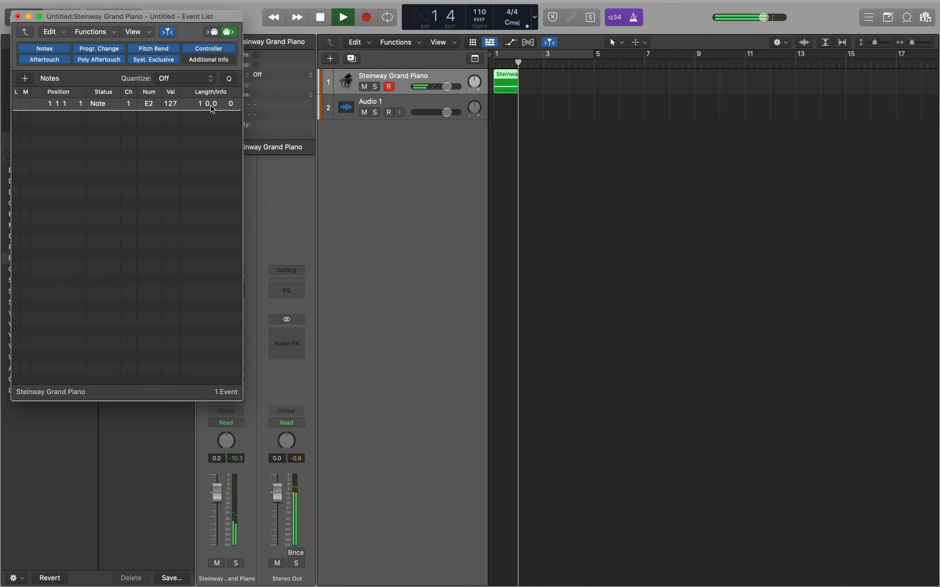
pyautogui.press('space')
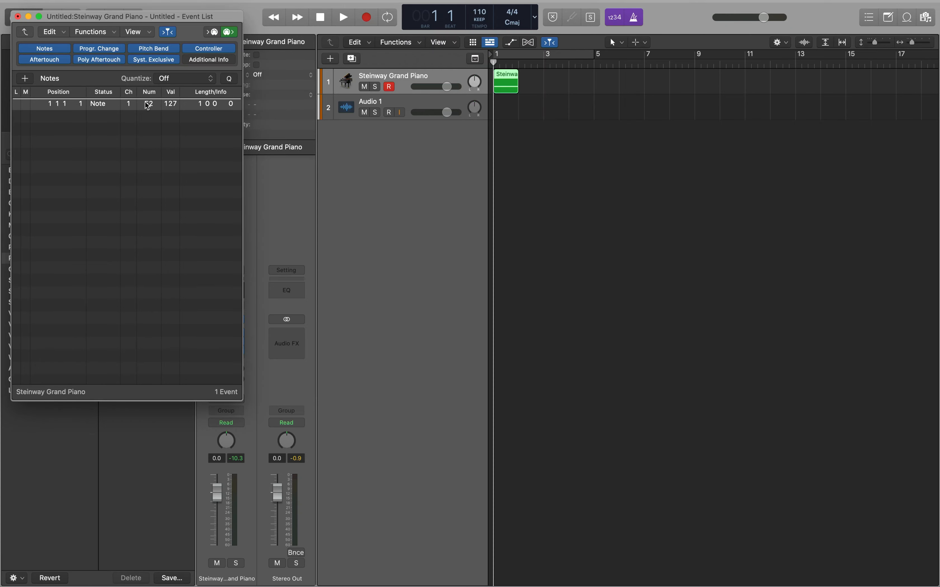
# - Try out pitch changes for the note in the Event List, and close the list
pyautogui.moveTo(146, 104); pyautogui.dragTo(147, 105)
pyautogui.moveTo(147, 105); pyautogui.dragTo(147, 104)
pyautogui.moveTo(145, 102); pyautogui.dragTo(145, 102)
pyautogui.press('super+w')
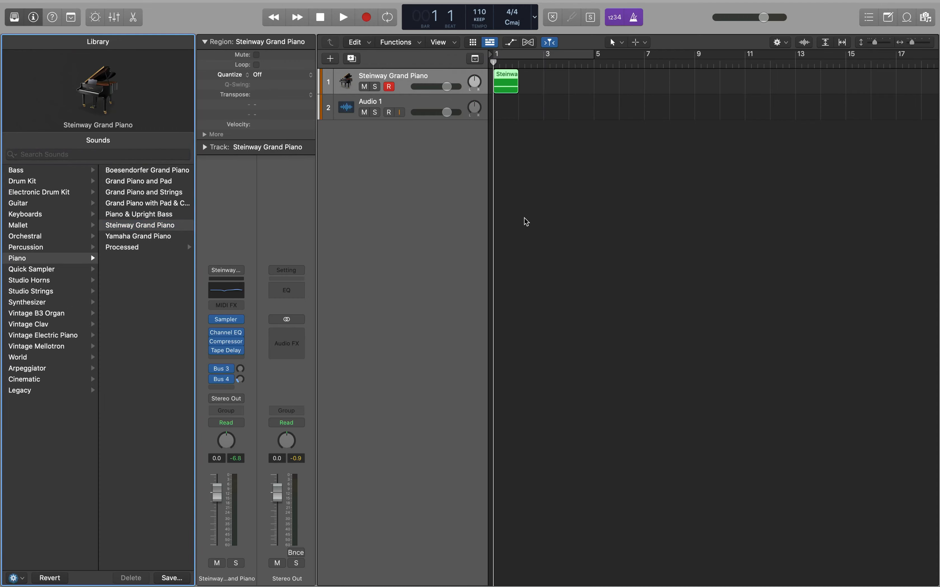
# - Play back the piano region in the arrangement and stop playback
pyautogui.click(525, 227)
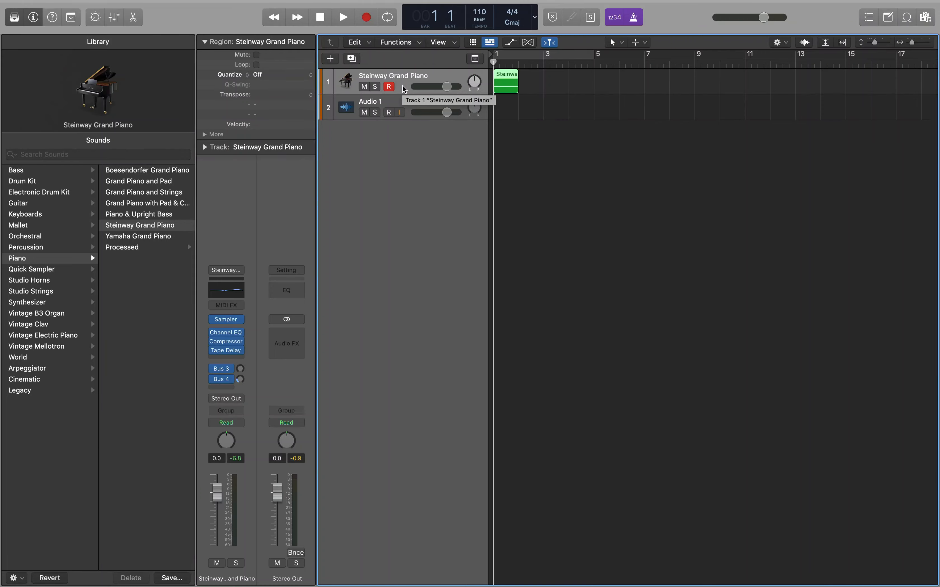
pyautogui.press('space')
pyautogui.press('space')
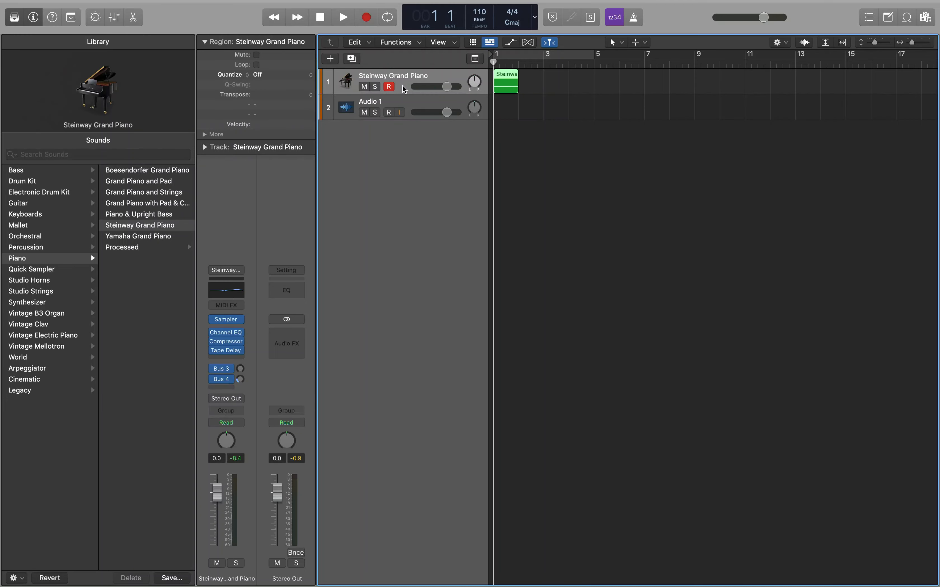
# - Move the playhead forward to bar 5, back to bar 2, and return it to the project start
pyautogui.press('.')
pyautogui.press('.')
pyautogui.press('.')
pyautogui.press('.')
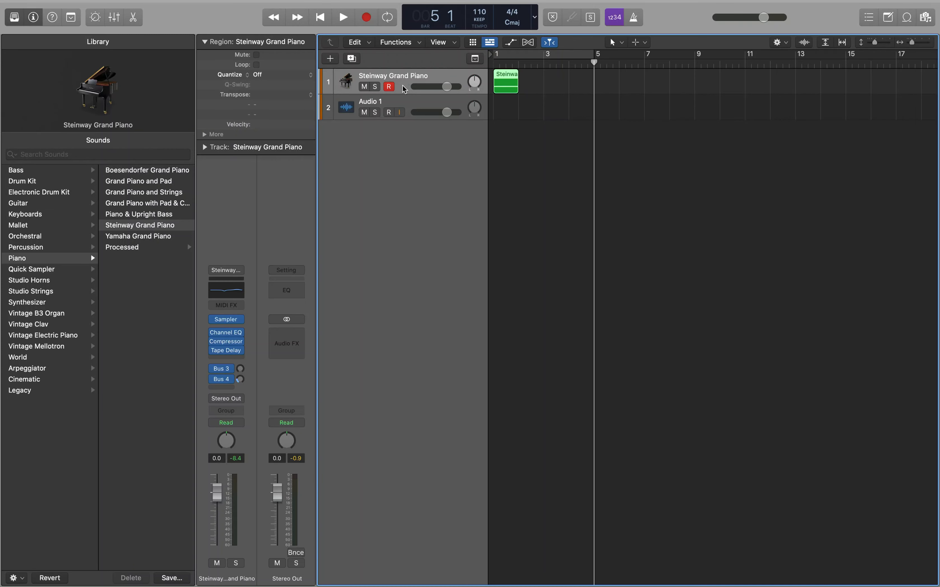
pyautogui.press(',')
pyautogui.press(',')
pyautogui.press(',')
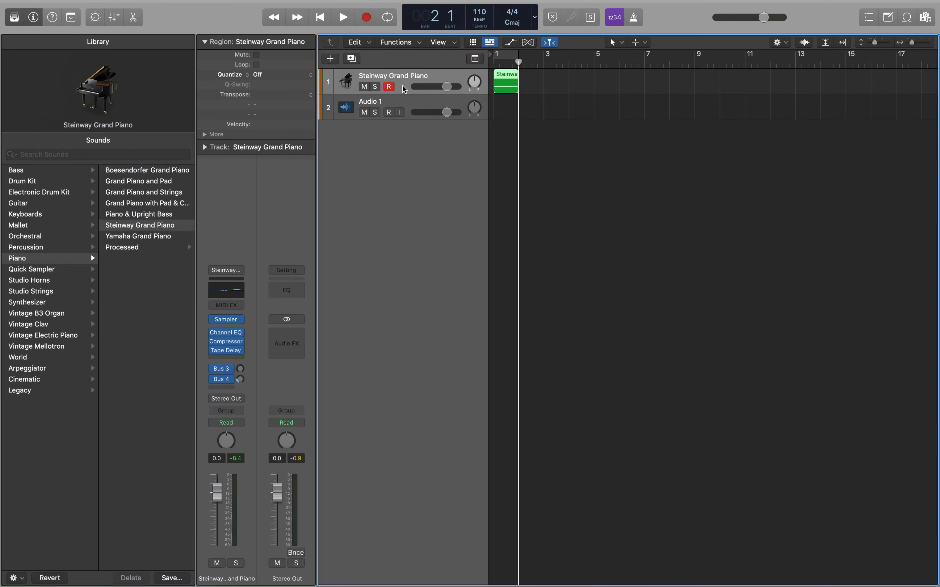
pyautogui.press('Return')
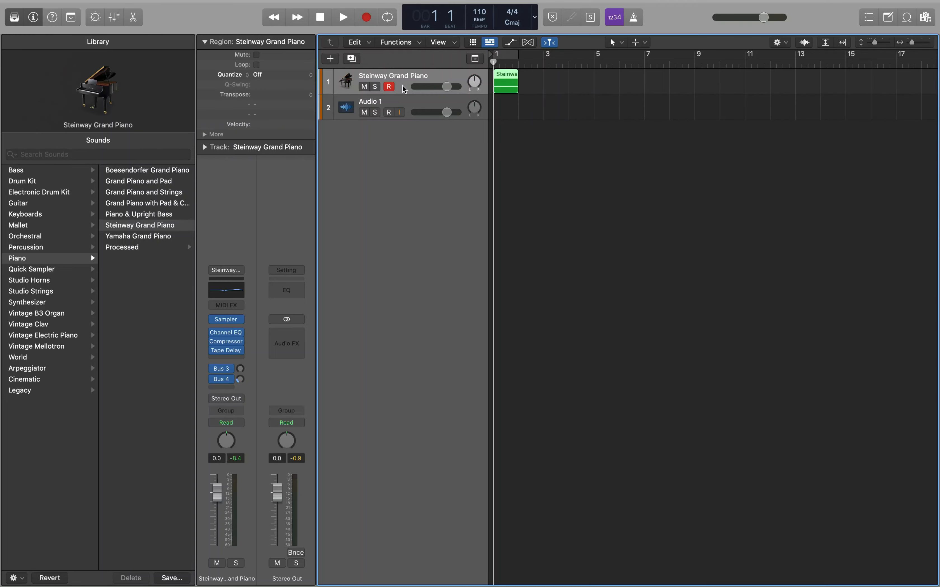
pyautogui.press('.')
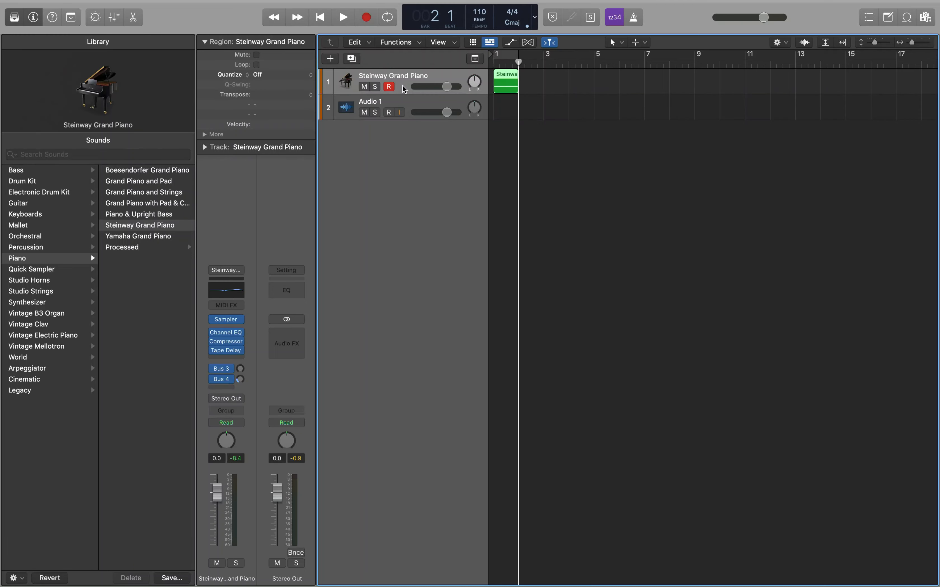
pyautogui.press('Return')
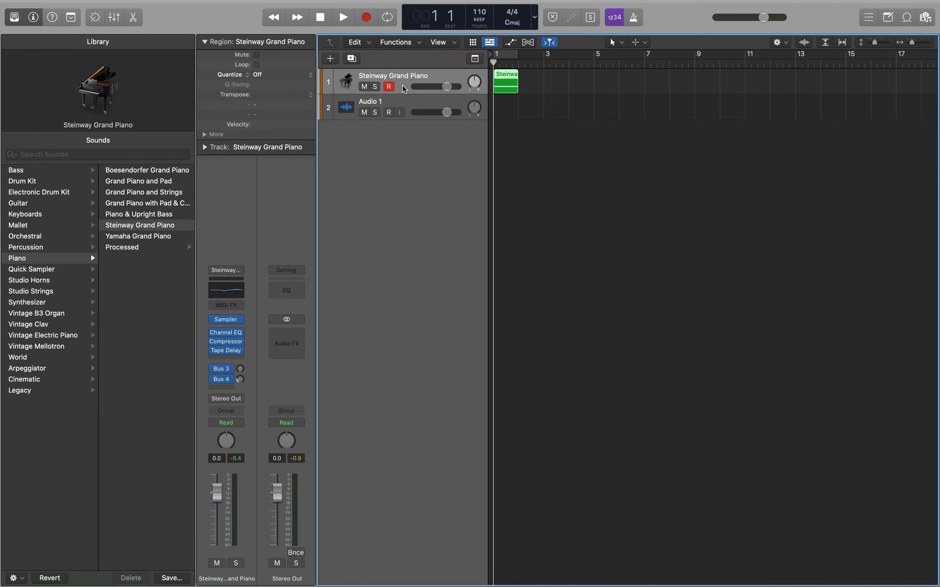
# - Enable Cycle mode over bar 1 and play the piano note as a loop
pyautogui.press('c')
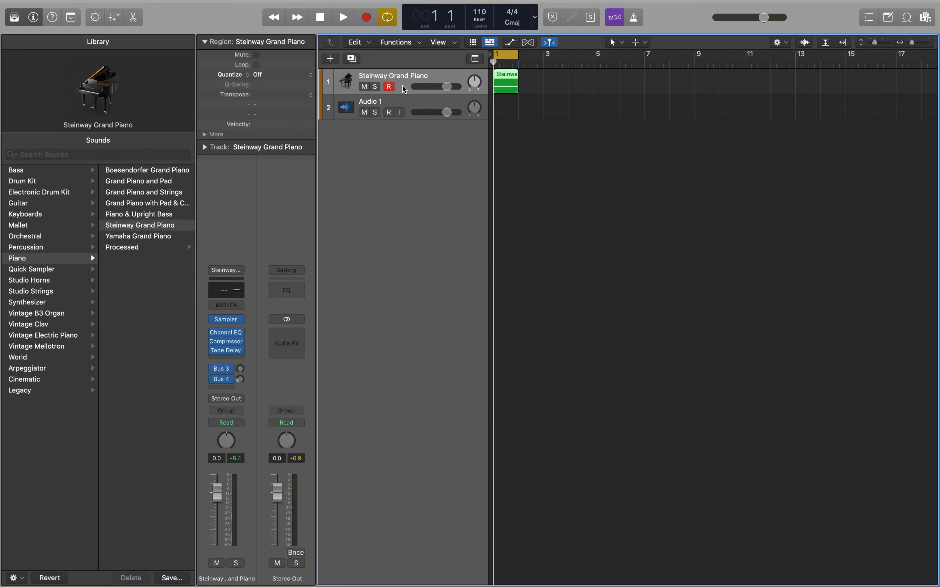
pyautogui.press('space')
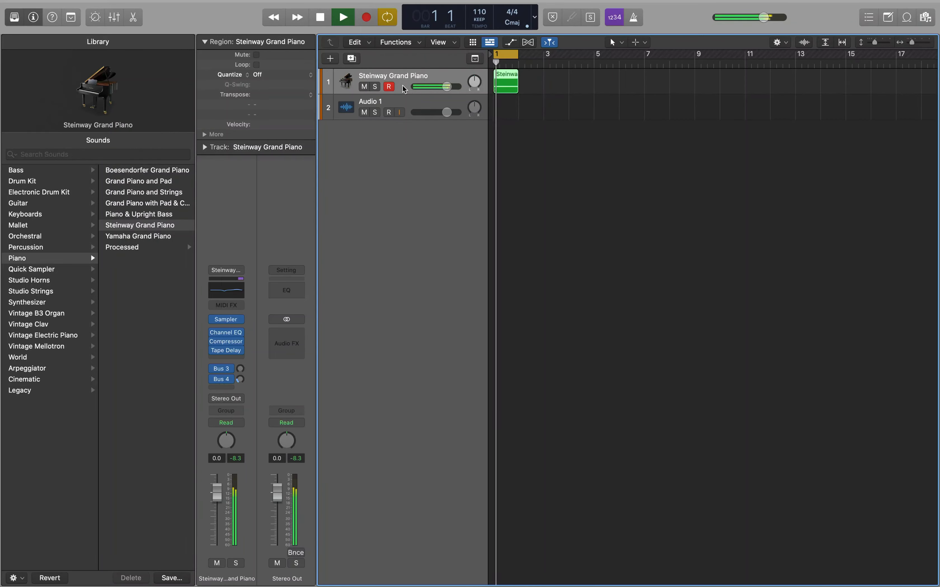
pyautogui.press('space')
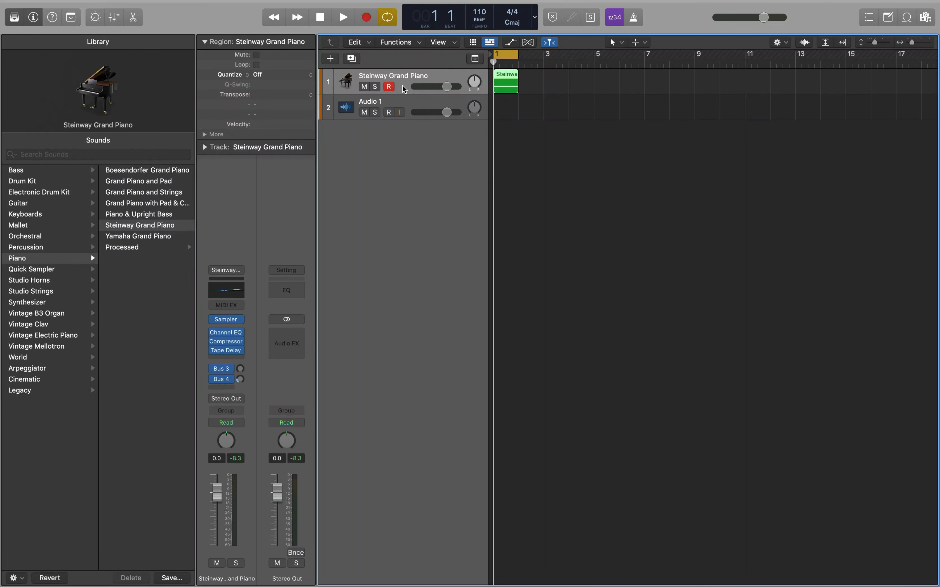
# - Select the Audio 1 track for live input and play the piano loop as accompaniment
pyautogui.click(375, 104)
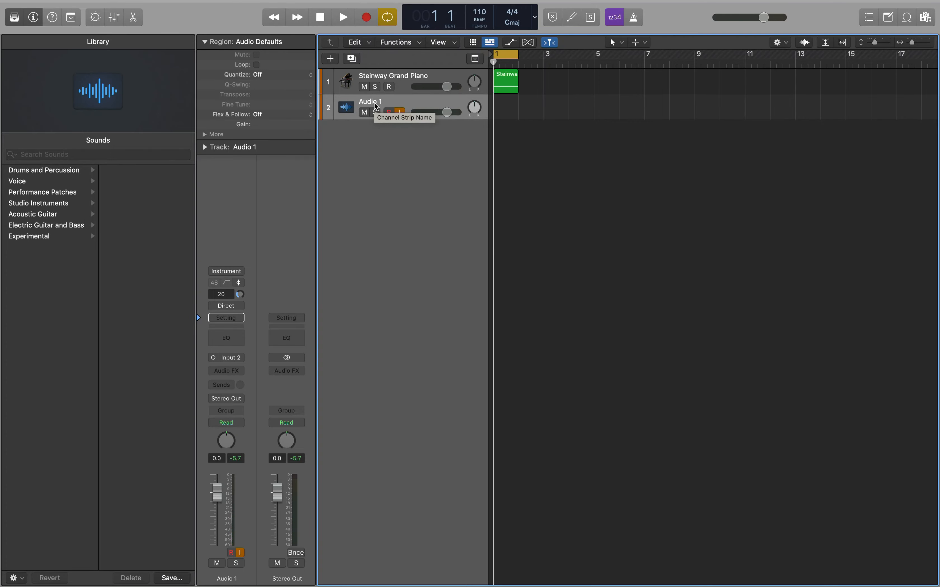
pyautogui.press('space')
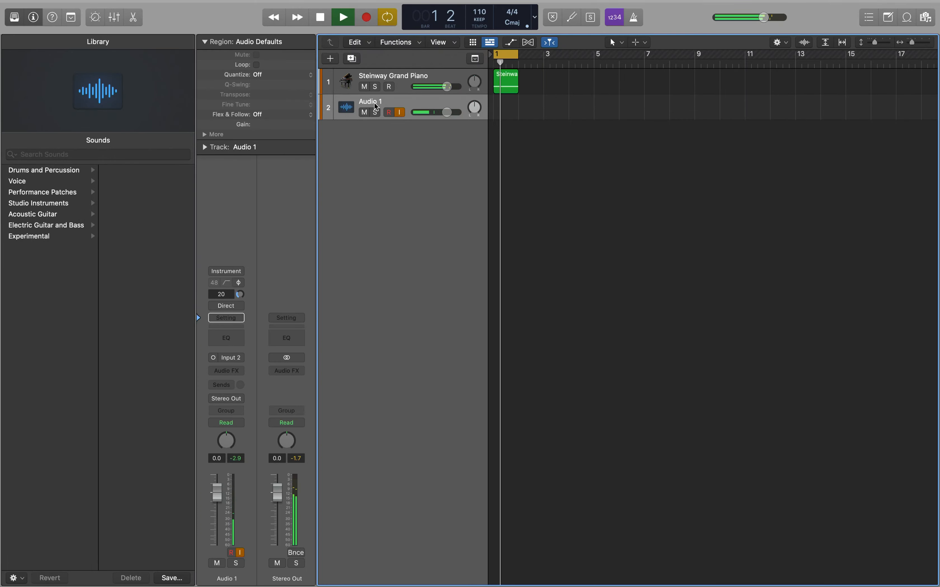
pyautogui.press('space')
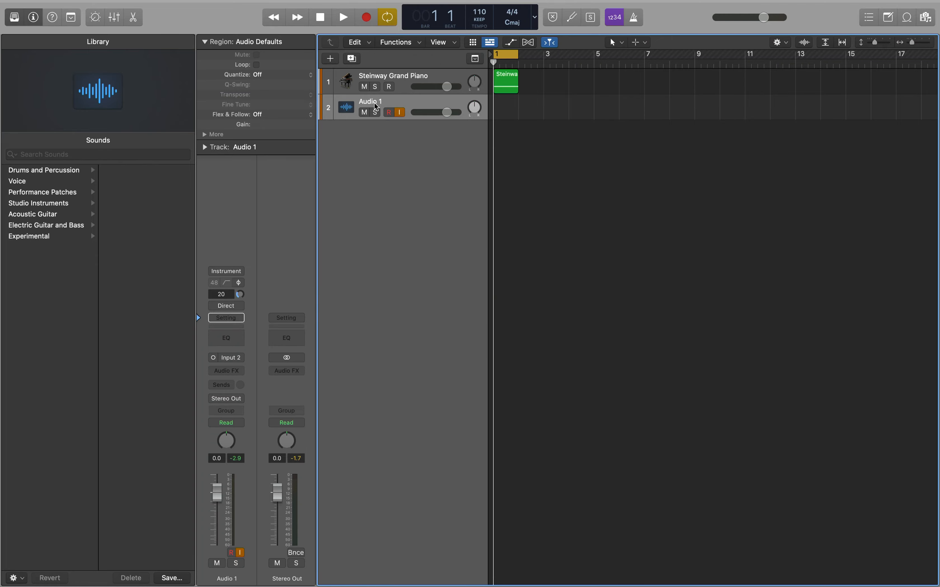
# - Transpose the looped piano region by +4 and audition it, and change the transposition to +2 and play it again
pyautogui.click(404, 88)
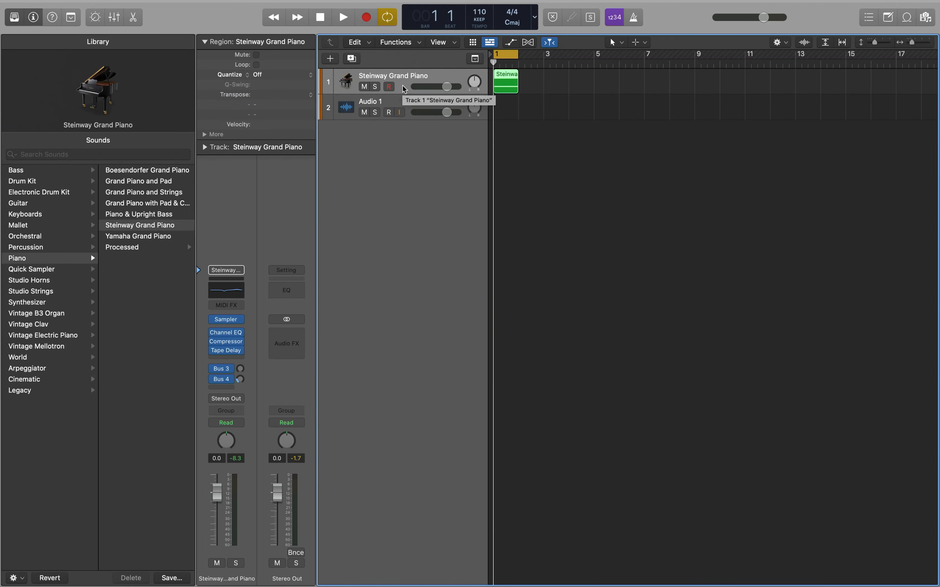
pyautogui.hotkey('alt', 'Up')
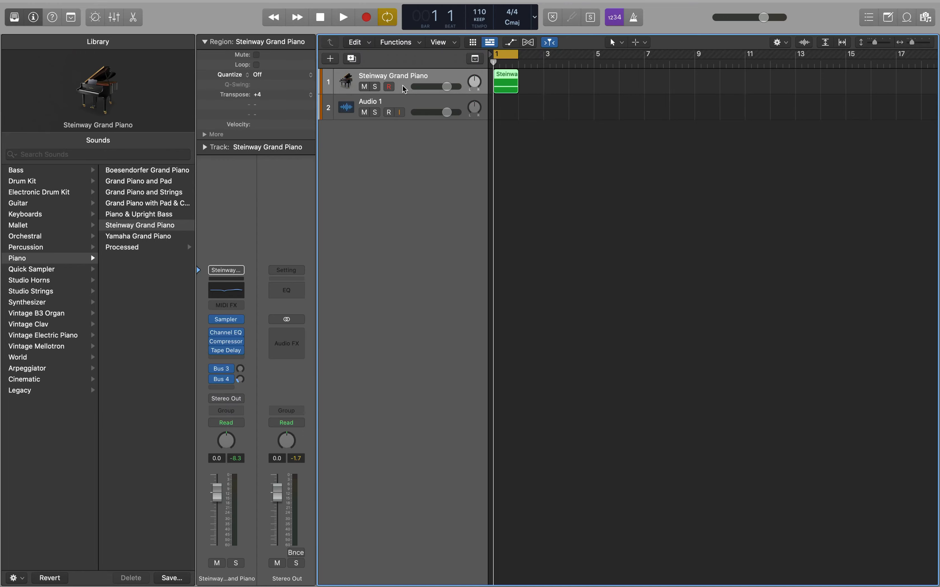
pyautogui.press('space')
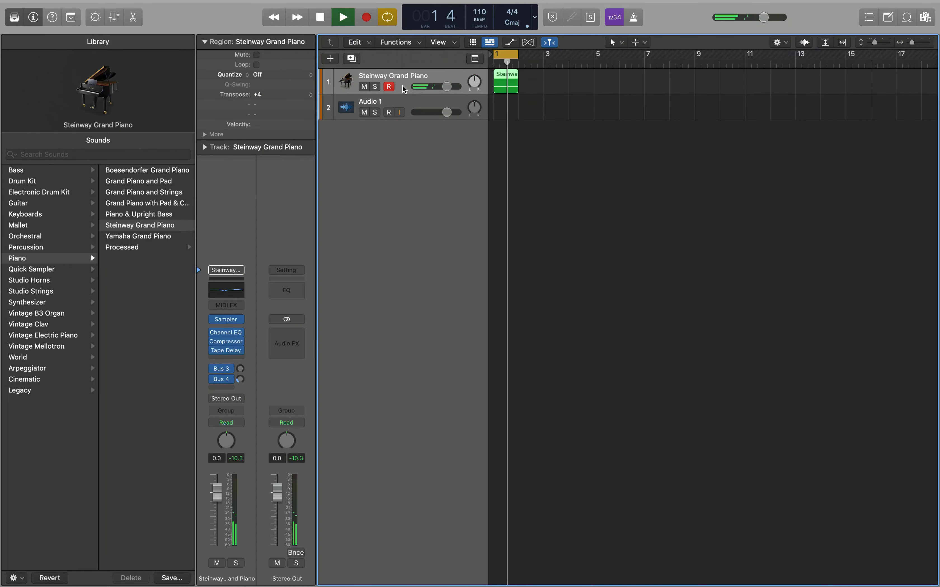
pyautogui.press('space')
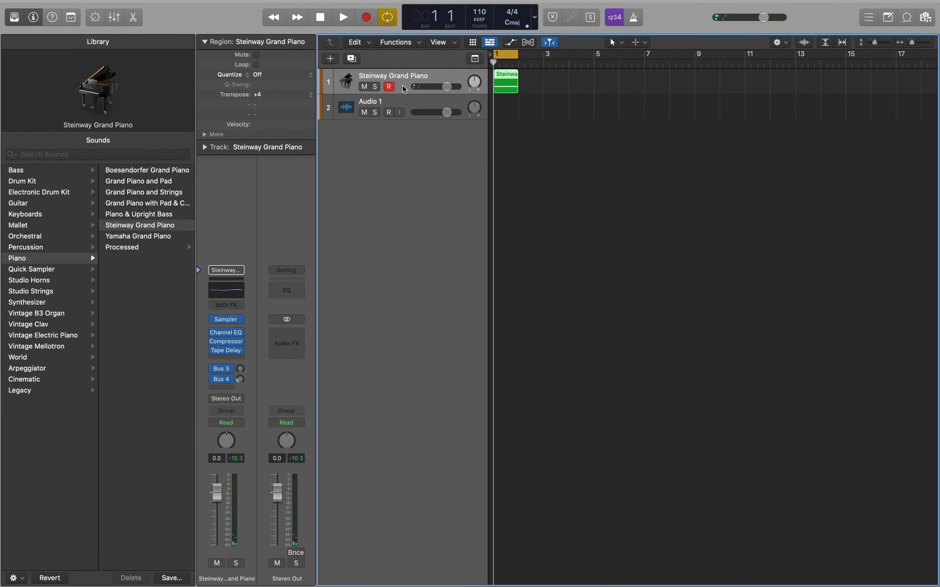
pyautogui.press('space')
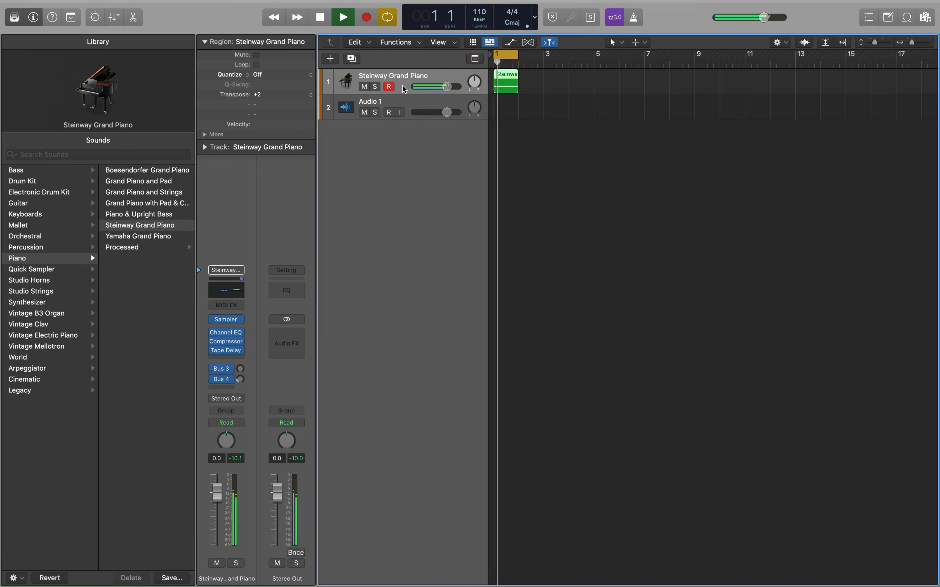
pyautogui.press('space')
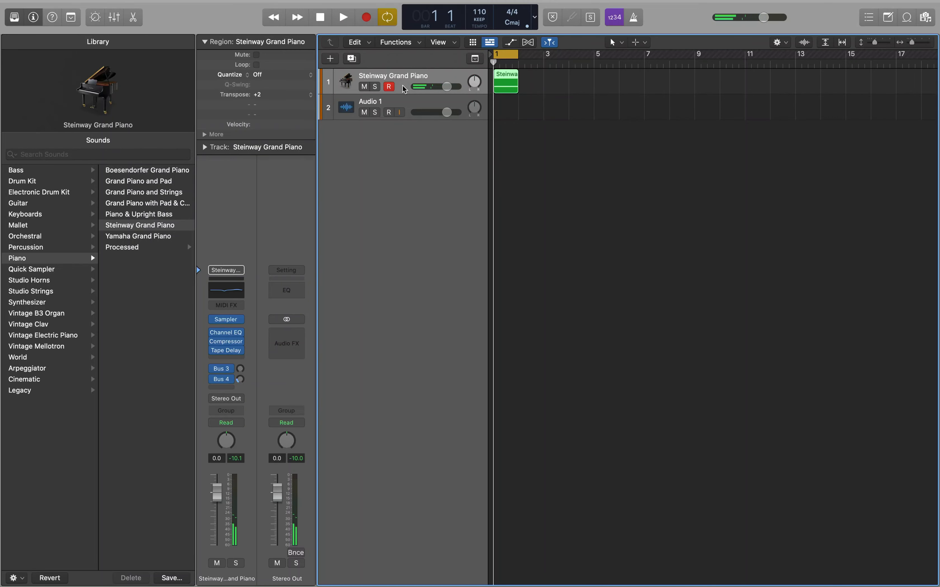